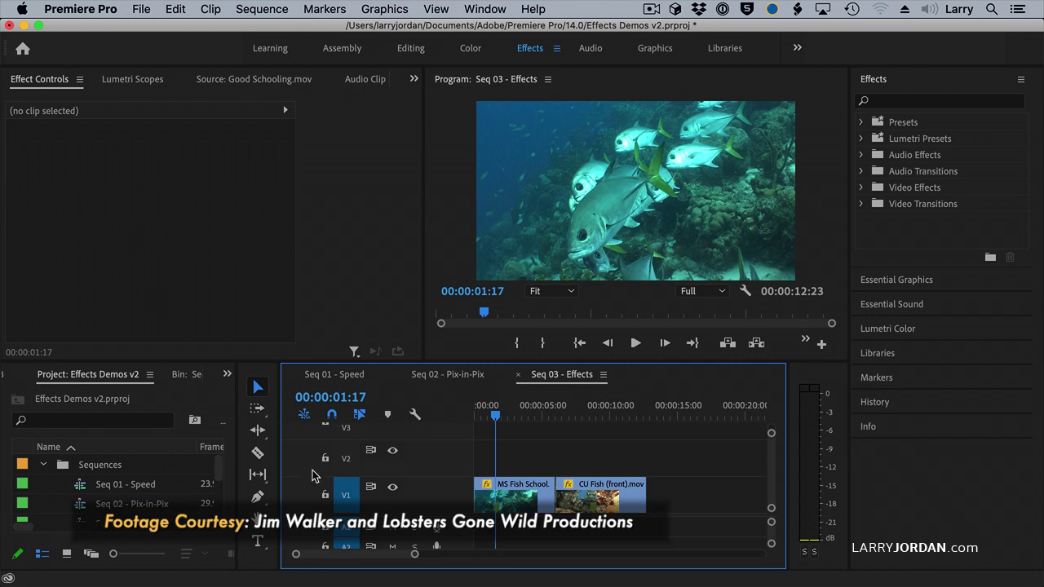
# - Search the effects for 'blur' and drag Gaussian Blur onto the MS Fish School clip
pyautogui.click(503, 506)
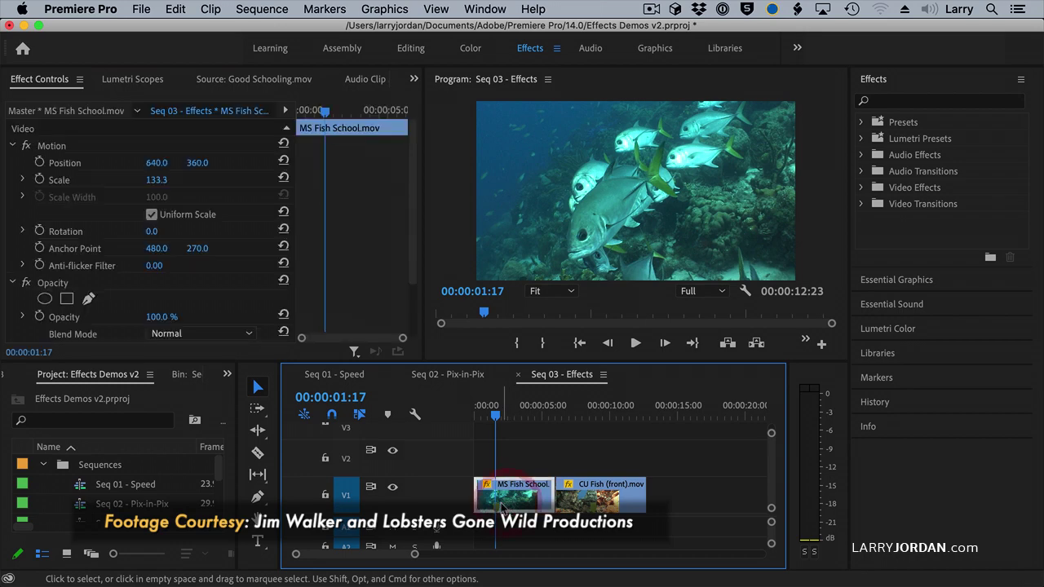
pyautogui.click(979, 101)
pyautogui.write('blu')
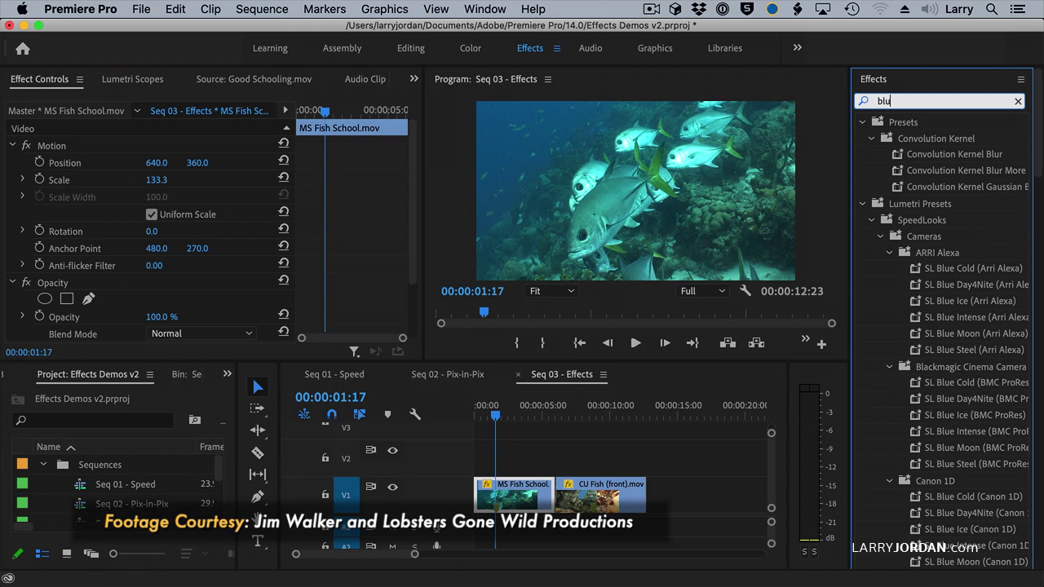
pyautogui.write('r')
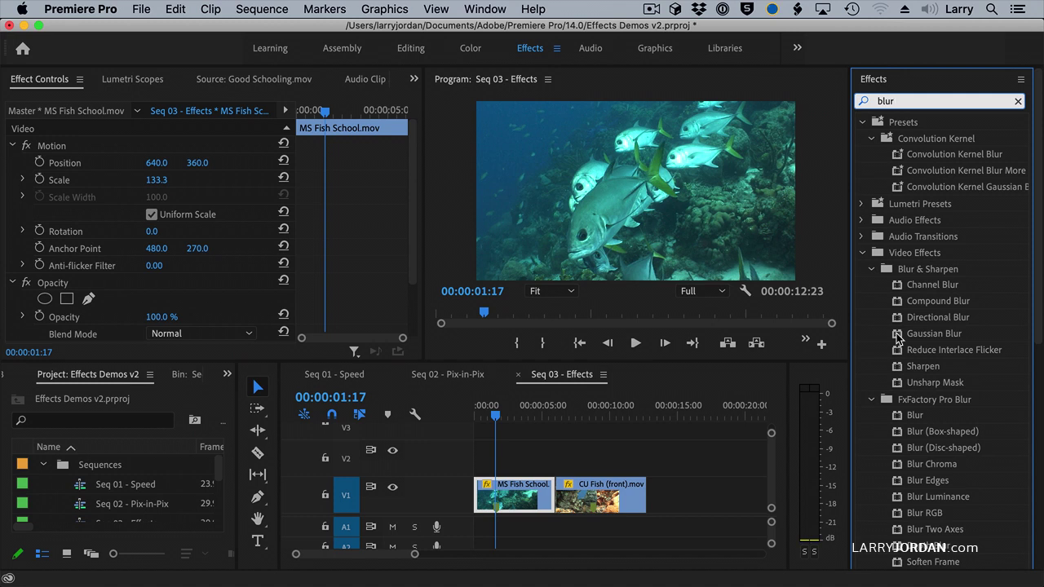
pyautogui.moveTo(898, 338); pyautogui.dragTo(521, 490)
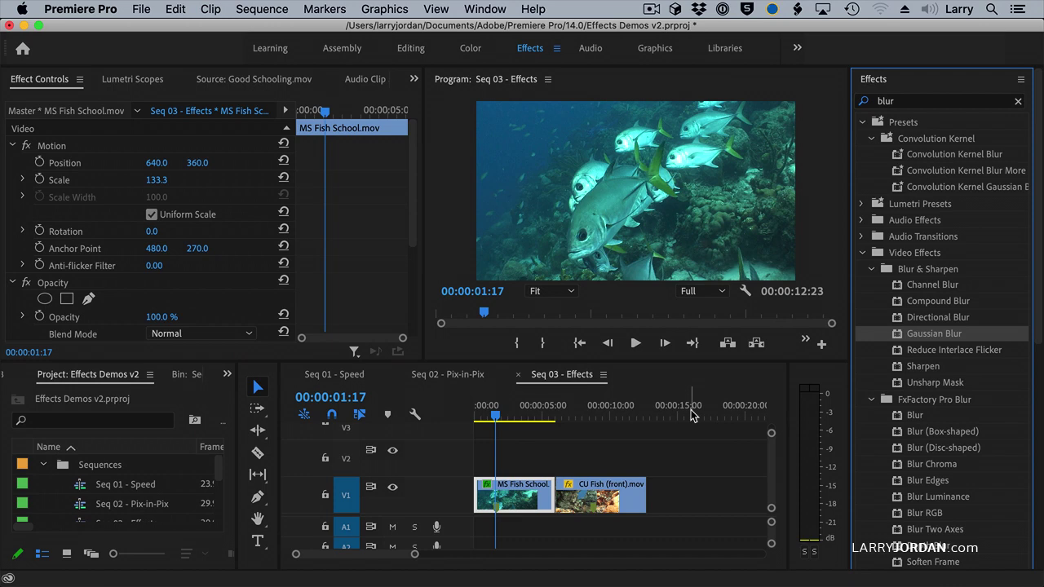
# - Collapse Motion, Opacity and Time Remapping, then set Gaussian Blur's Blurriness to 28.2
pyautogui.click(12, 146)
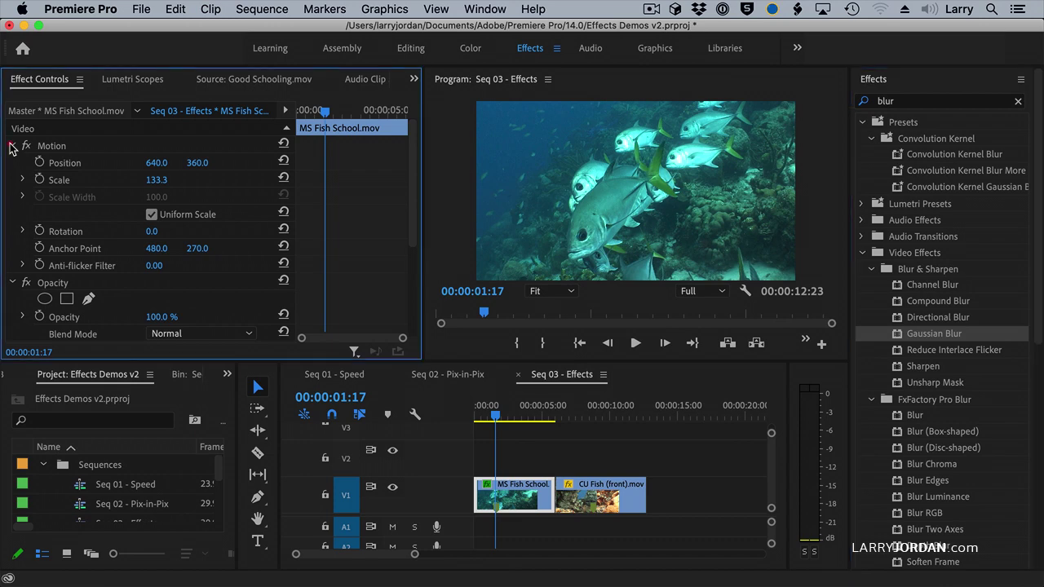
pyautogui.click(11, 146)
pyautogui.click(11, 163)
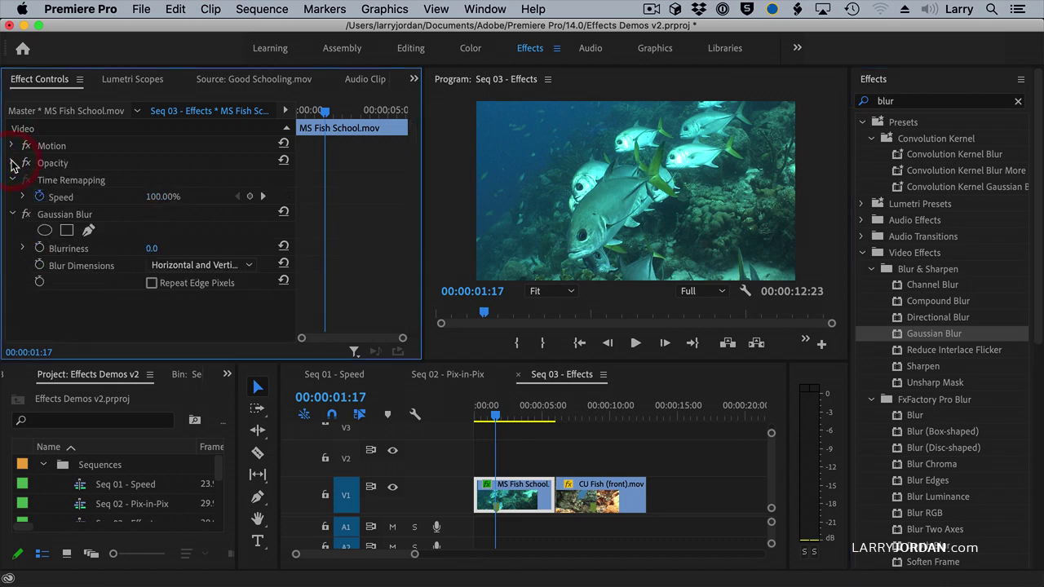
pyautogui.click(12, 181)
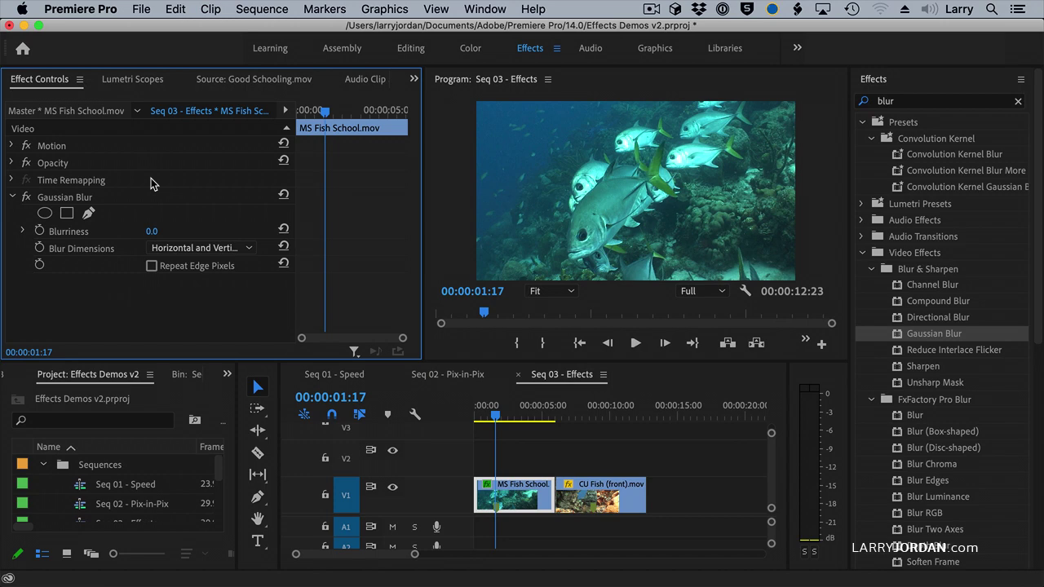
pyautogui.click(24, 232)
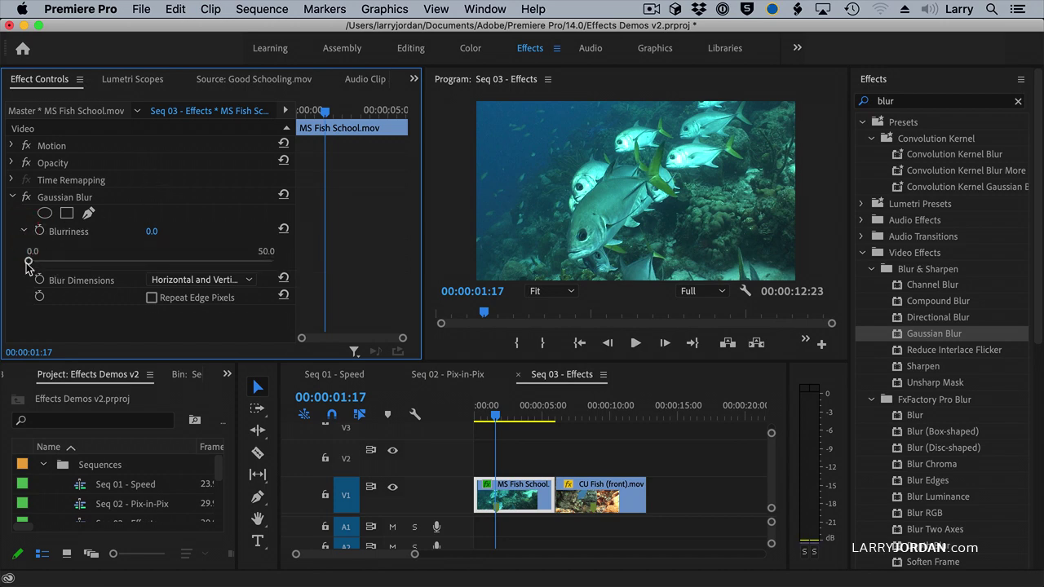
pyautogui.moveTo(28, 261); pyautogui.dragTo(163, 262)
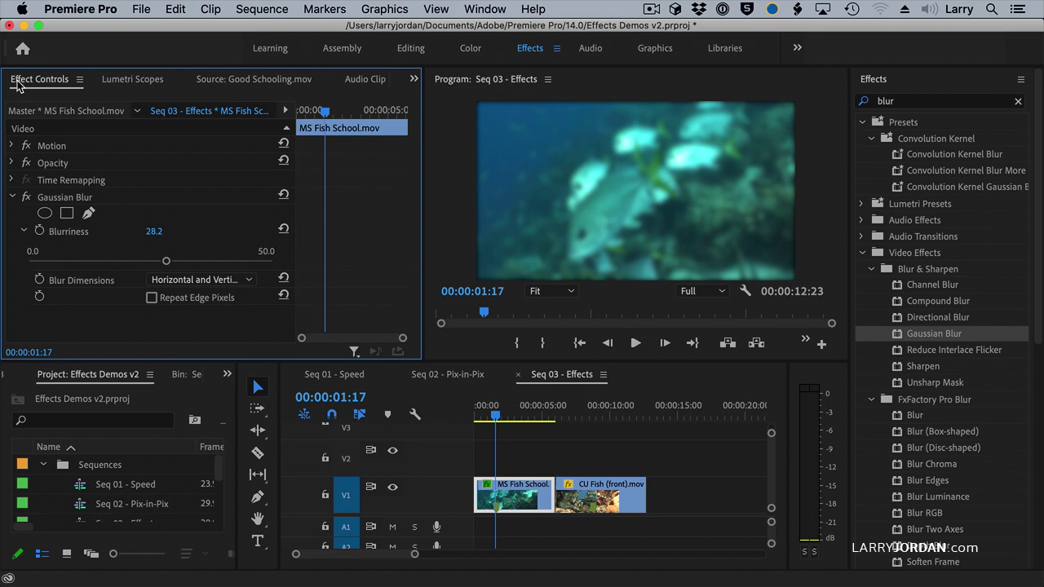
# - Toggle the Gaussian Blur off and on three times to compare blurred and sharp footage
pyautogui.click(25, 198)
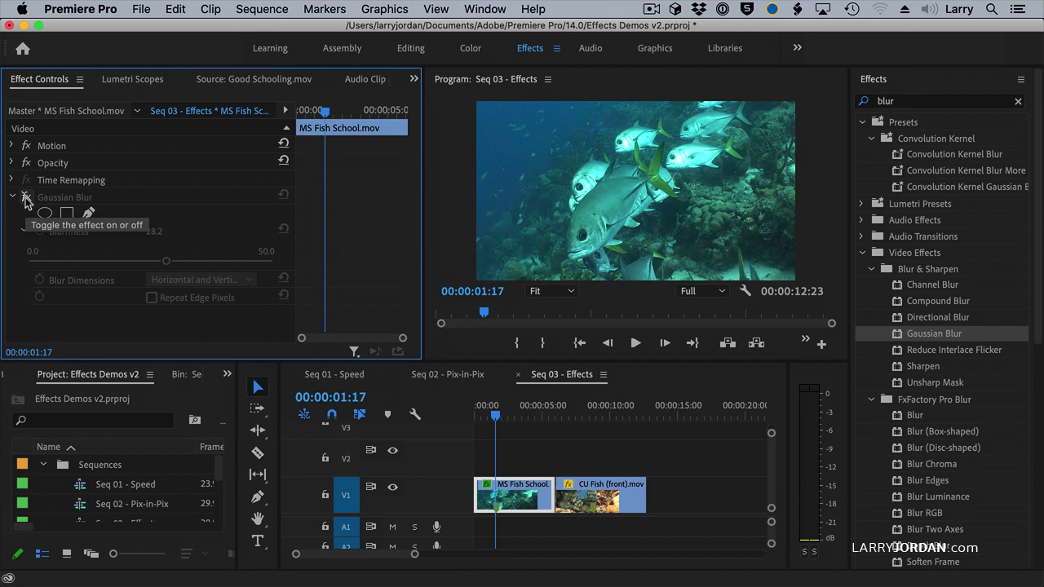
pyautogui.click(25, 198)
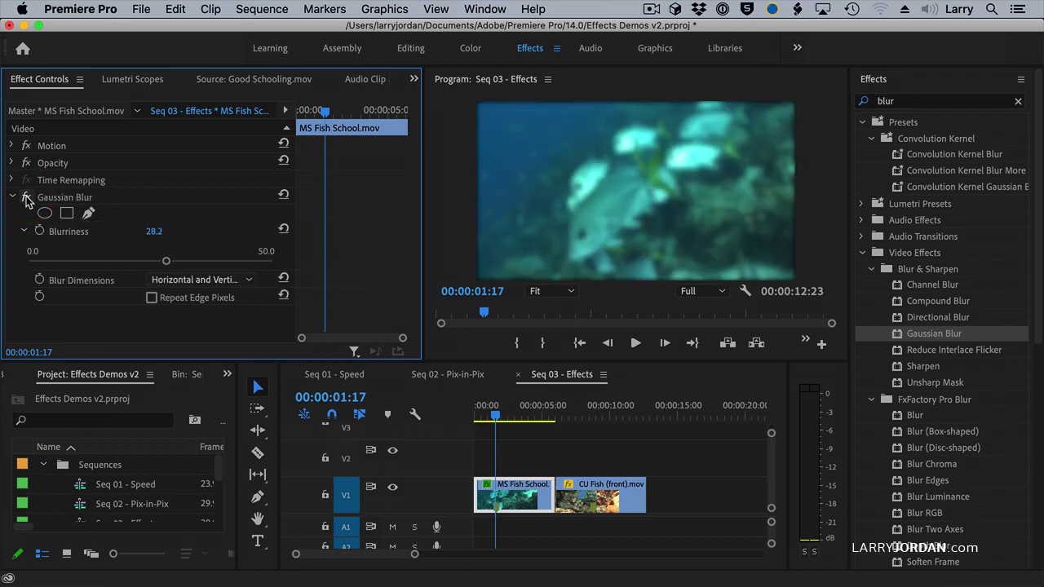
pyautogui.click(25, 197)
pyautogui.click(26, 197)
pyautogui.click(25, 197)
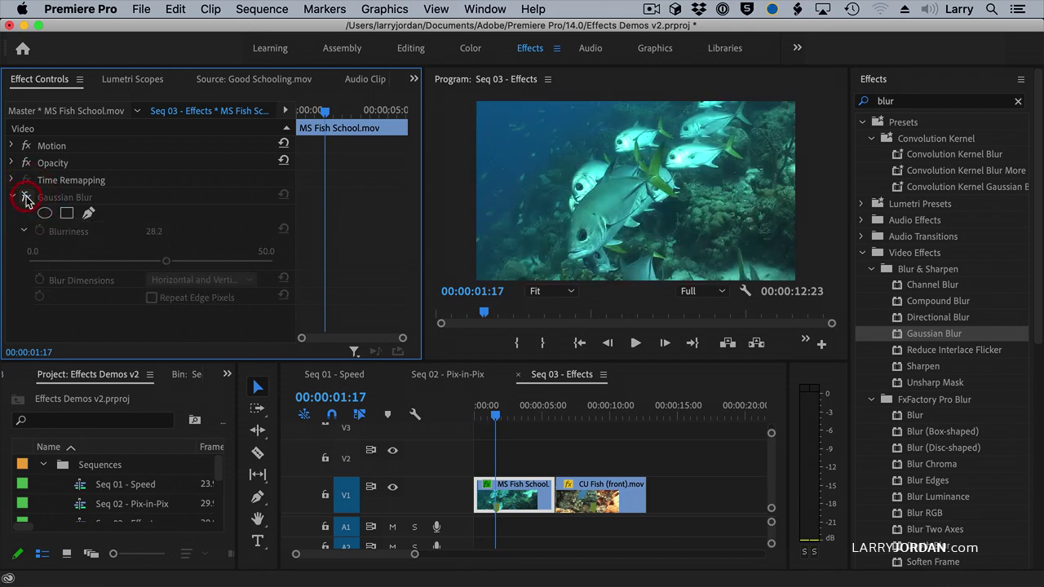
pyautogui.click(26, 197)
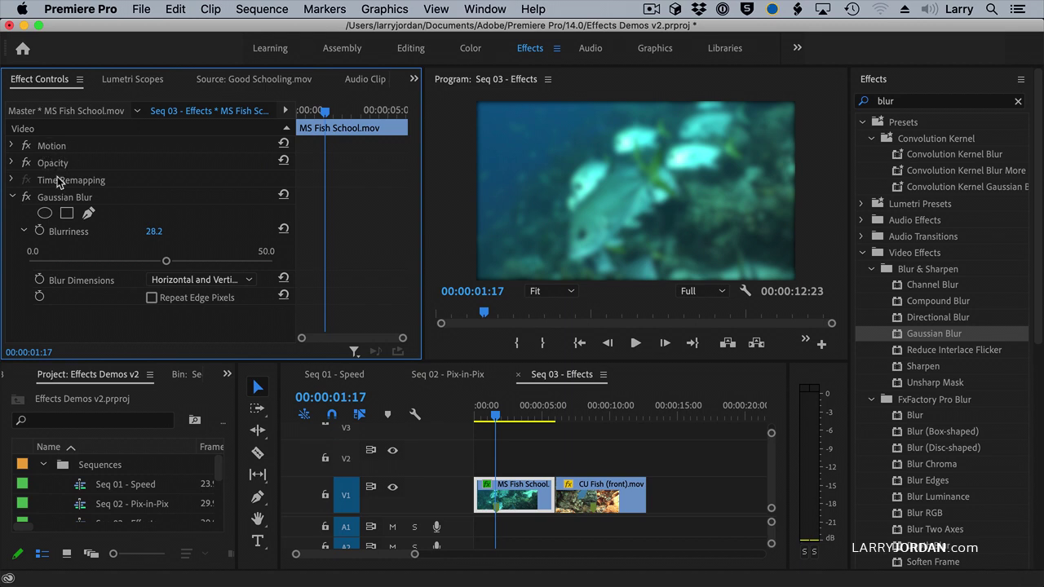
# - Delete the Gaussian Blur effect from the MS Fish School clip and expand Motion
pyautogui.click(54, 195)
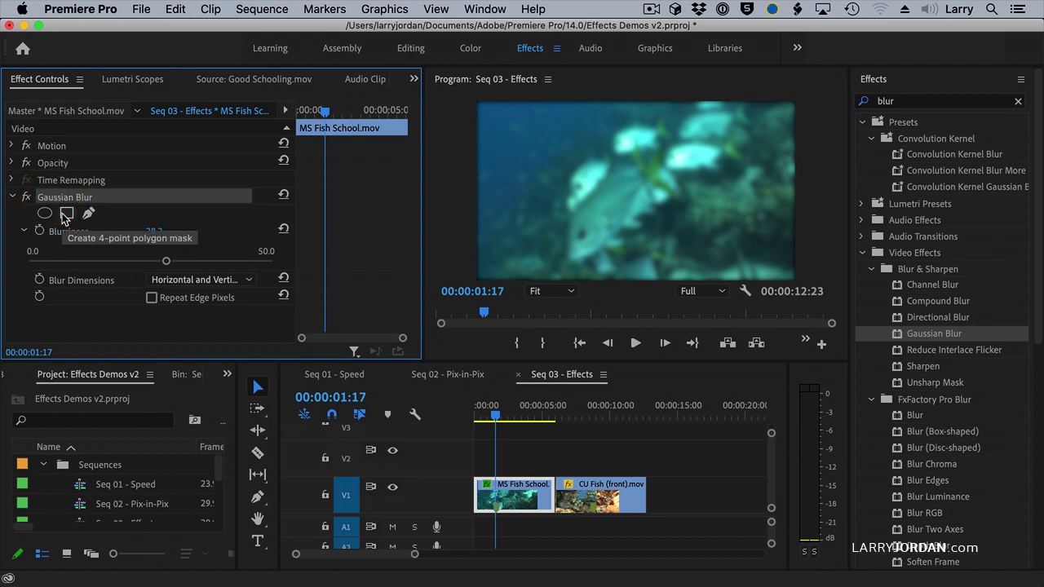
pyautogui.press('Delete')
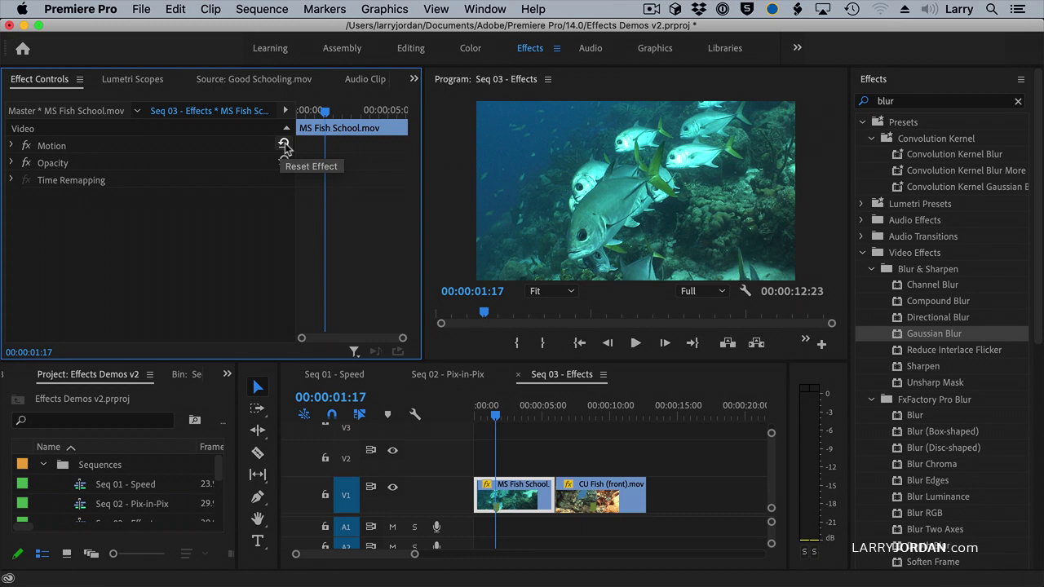
pyautogui.click(11, 145)
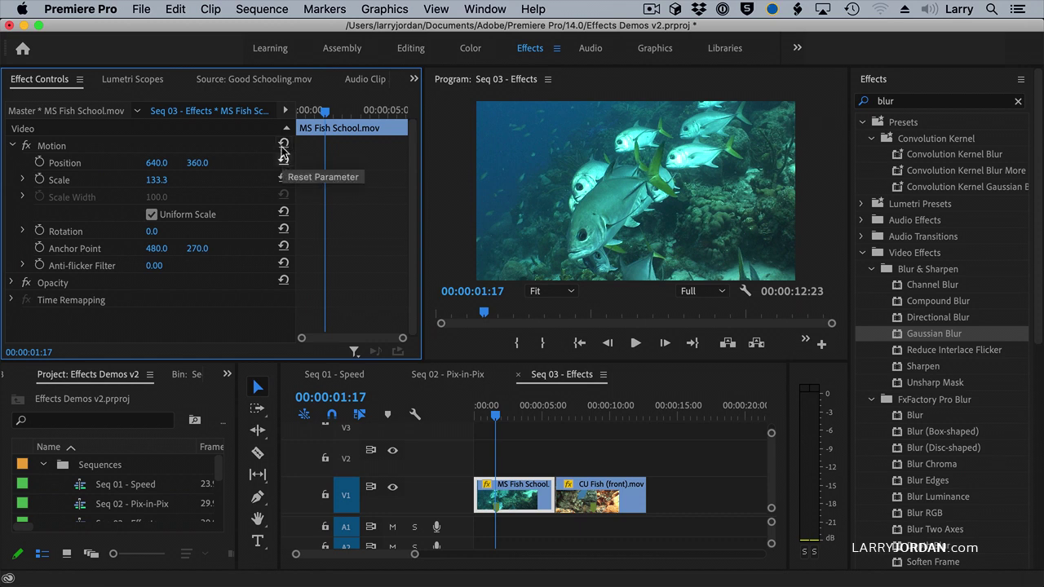
# - Clear the 'blur' search and expand Video Effects to list every category from Adjust to Stylize
pyautogui.click(15, 146)
pyautogui.moveTo(865, 340); pyautogui.dragTo(895, 320)
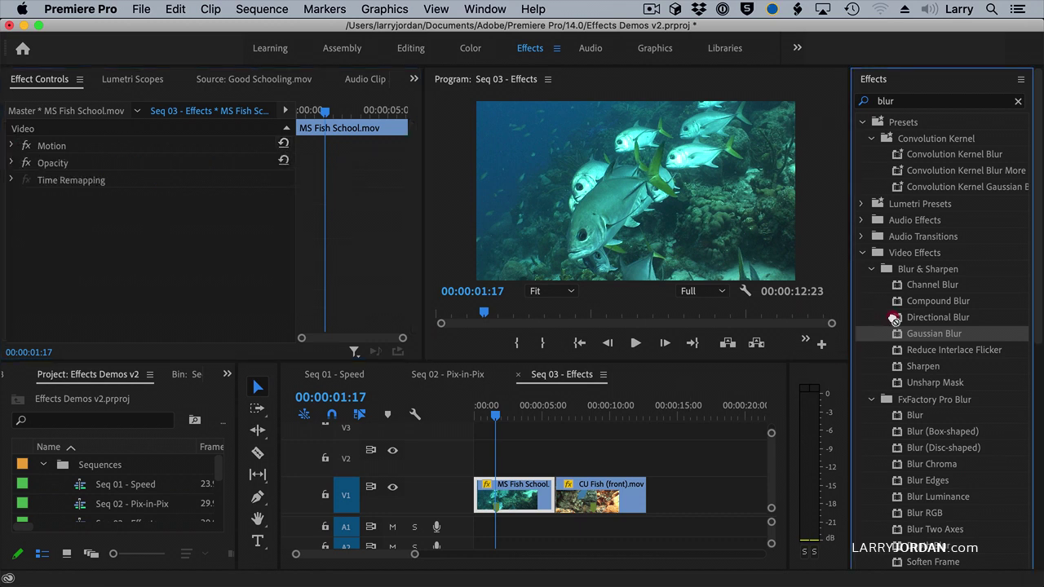
pyautogui.click(1018, 101)
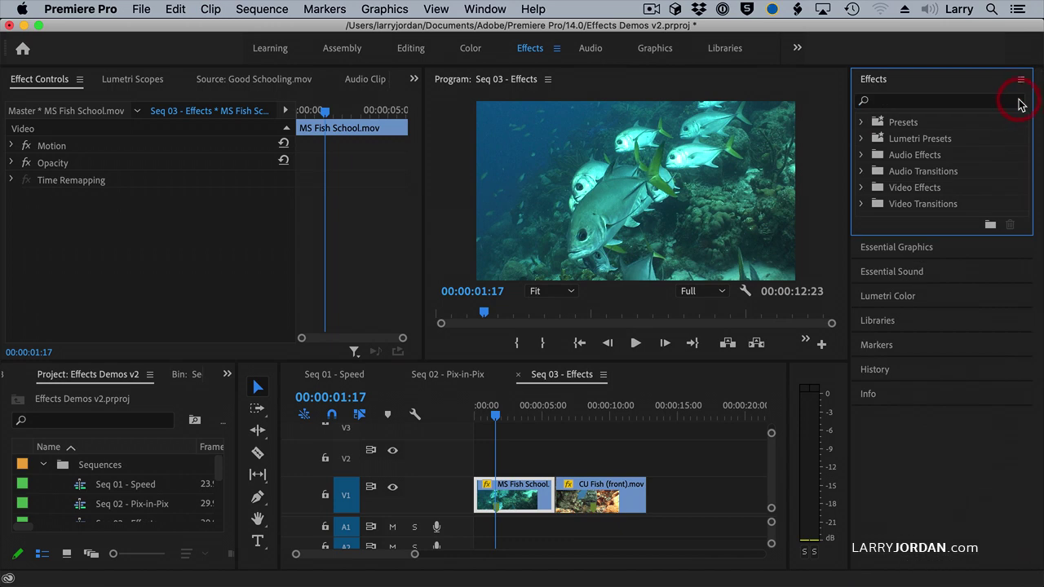
pyautogui.click(861, 189)
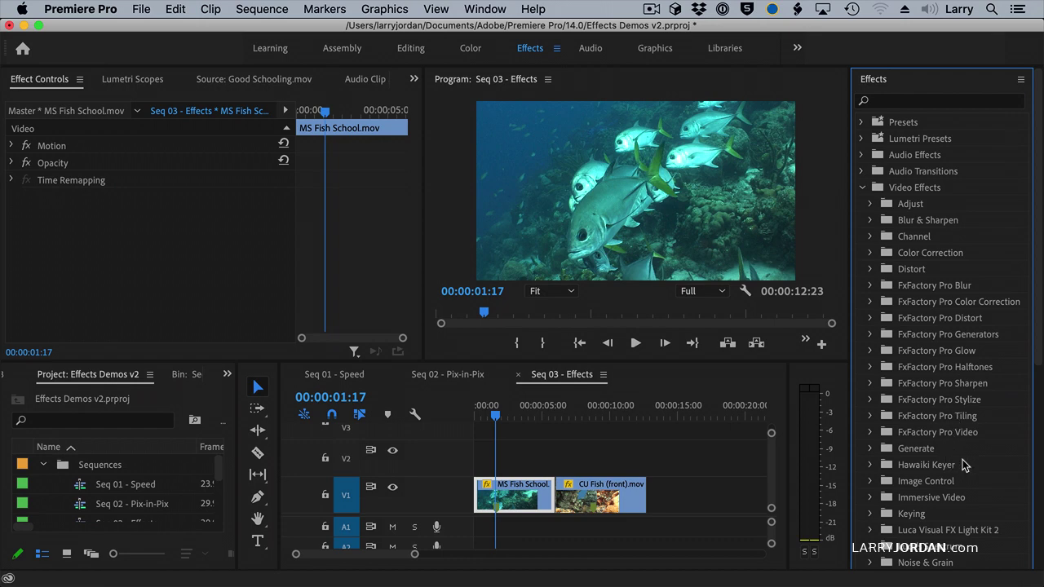
pyautogui.scroll(-3, 949, 343)
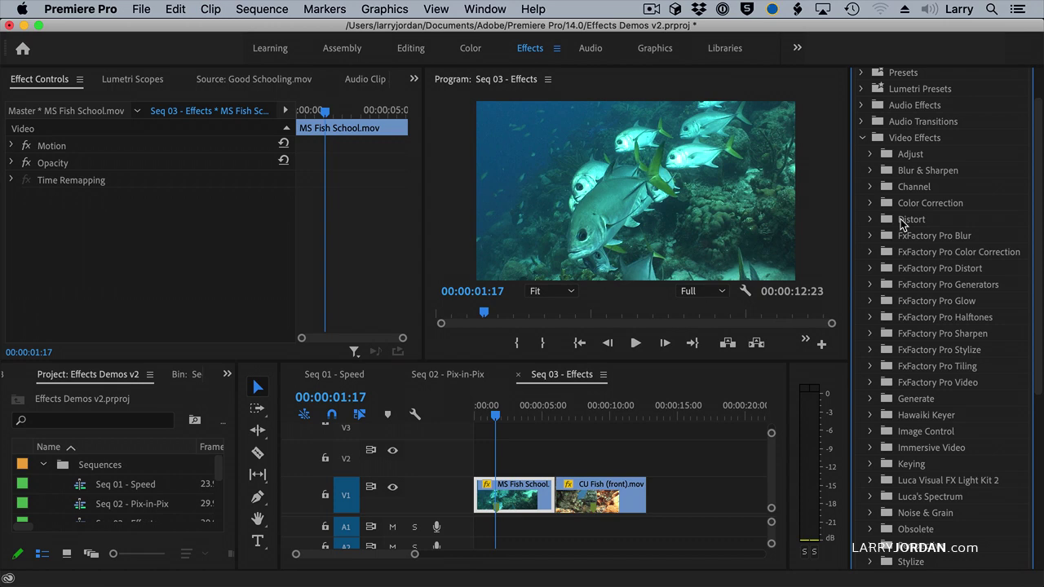
# - Drag Gaussian Blur from Blur & Sharpen onto the CU Fish (front).mov clip
pyautogui.click(870, 169)
pyautogui.click(593, 415)
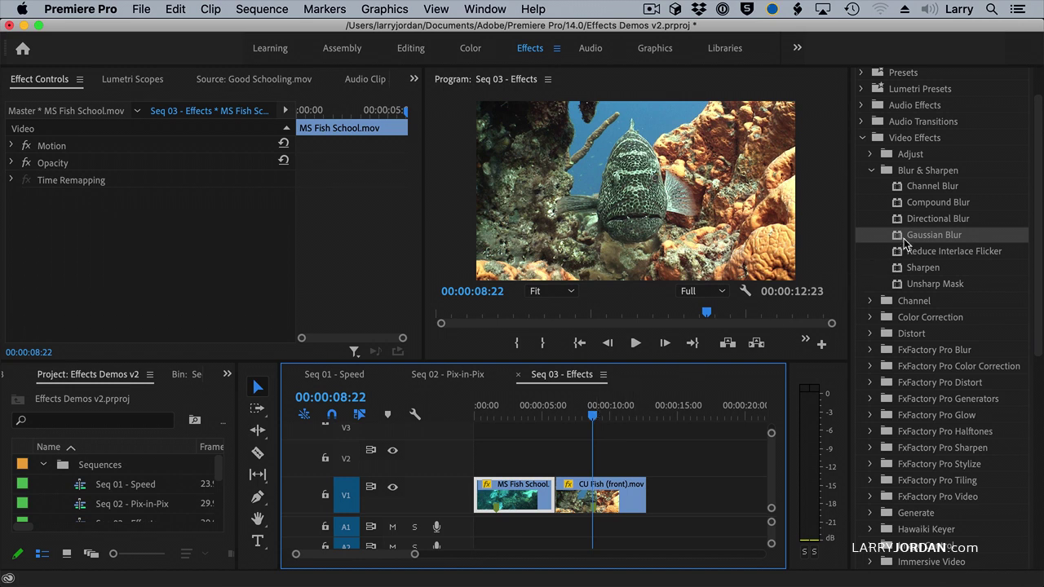
pyautogui.moveTo(901, 238); pyautogui.dragTo(584, 498)
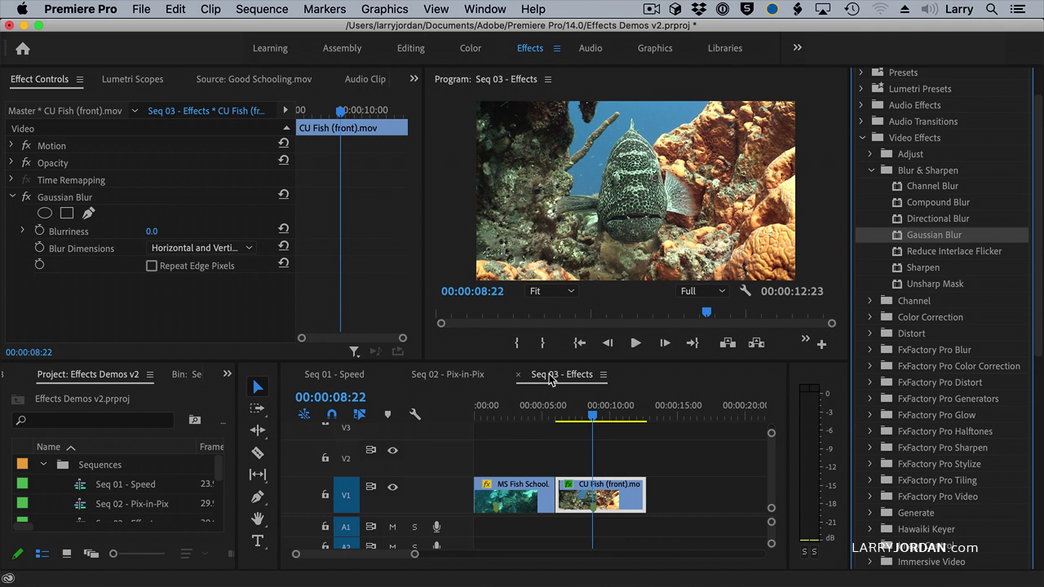
# - Preview the clip from 00:00:06:02, then select the CU Fish clip at 00:00:08:22
pyautogui.click(558, 417)
pyautogui.press('space')
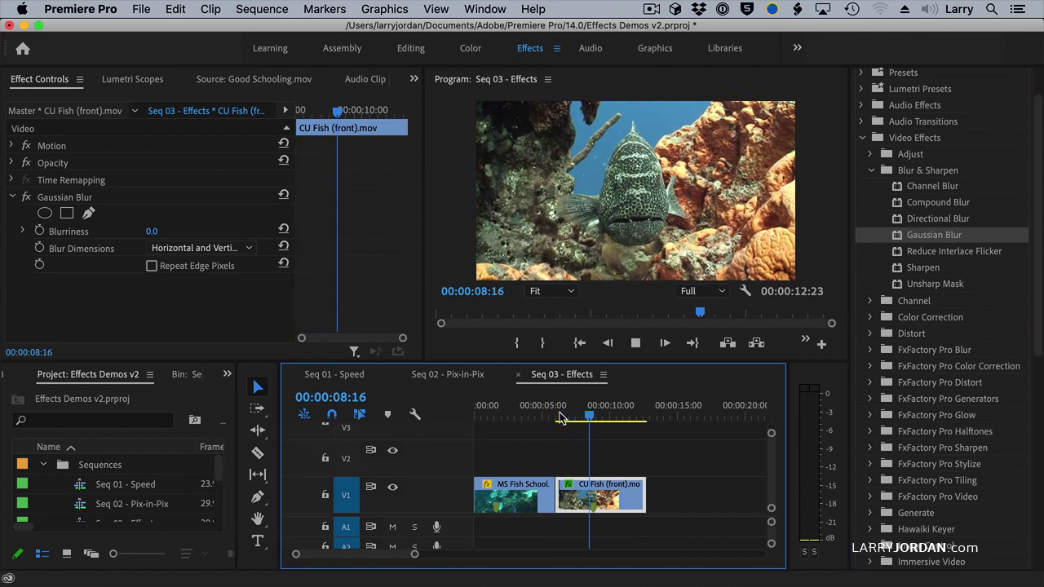
pyautogui.press('space')
pyautogui.click(592, 414)
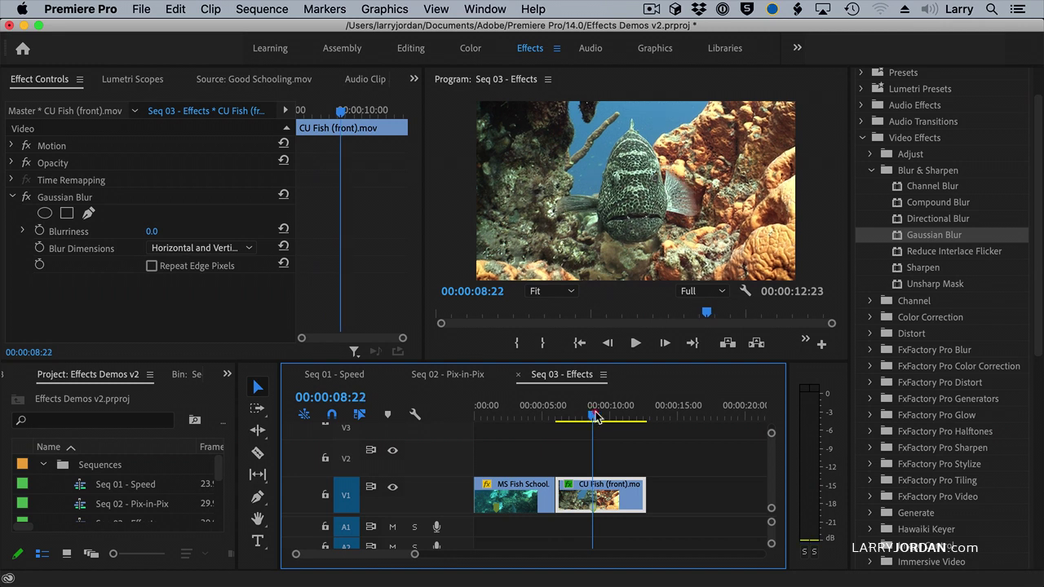
pyautogui.click(607, 488)
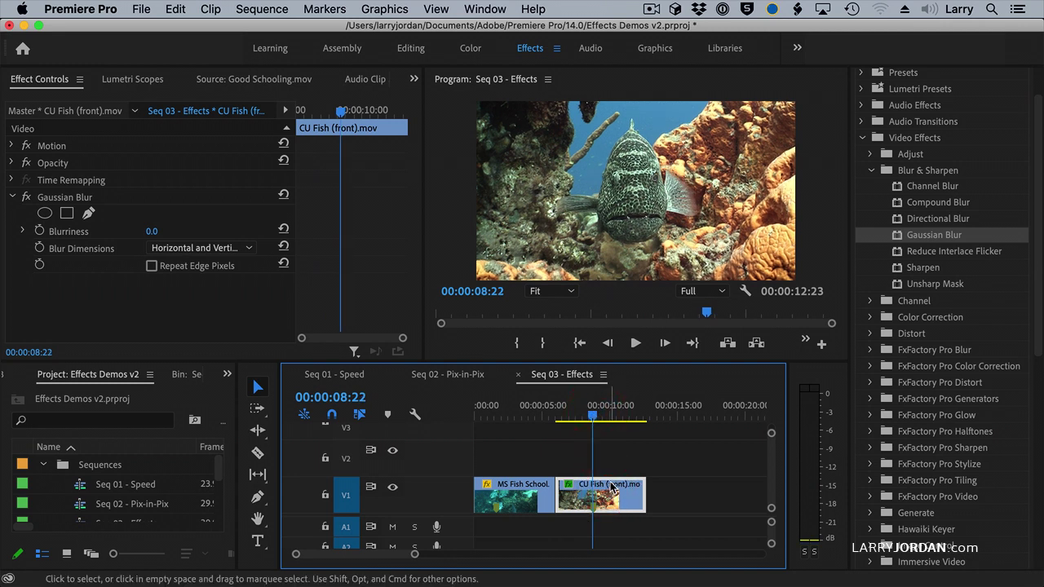
# - Add an ellipse mask to the Gaussian Blur and reshape it into a tall upright oval around the grouper
pyautogui.click(44, 214)
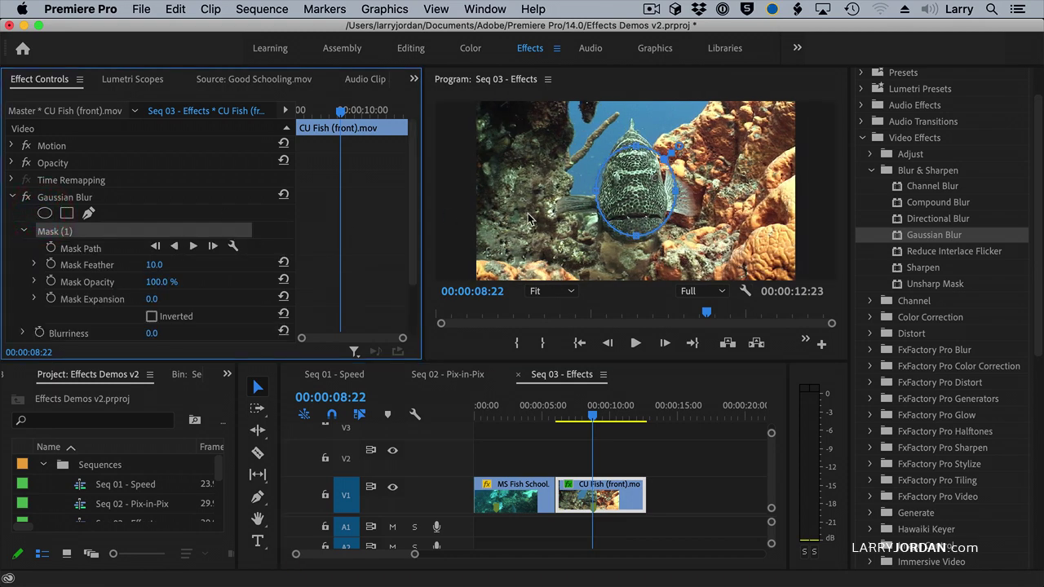
pyautogui.click(594, 189)
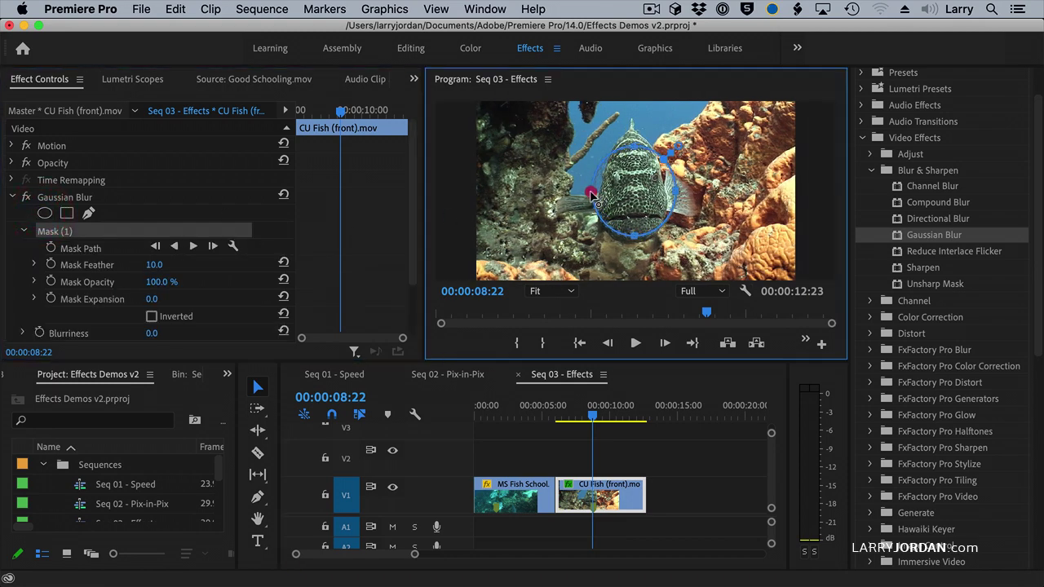
pyautogui.moveTo(634, 241); pyautogui.dragTo(634, 249)
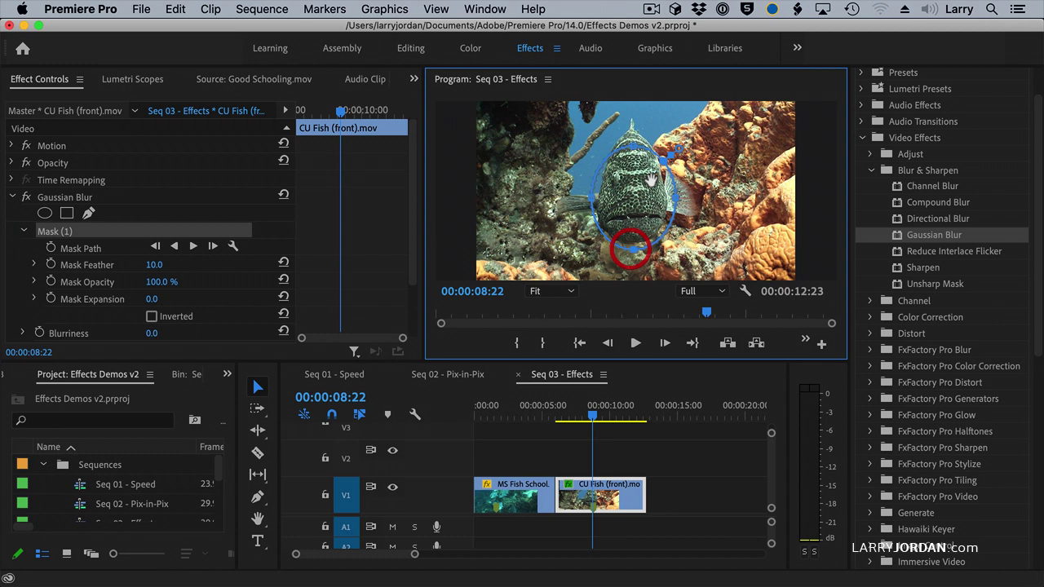
pyautogui.moveTo(634, 149); pyautogui.dragTo(694, 127)
pyautogui.click(593, 193)
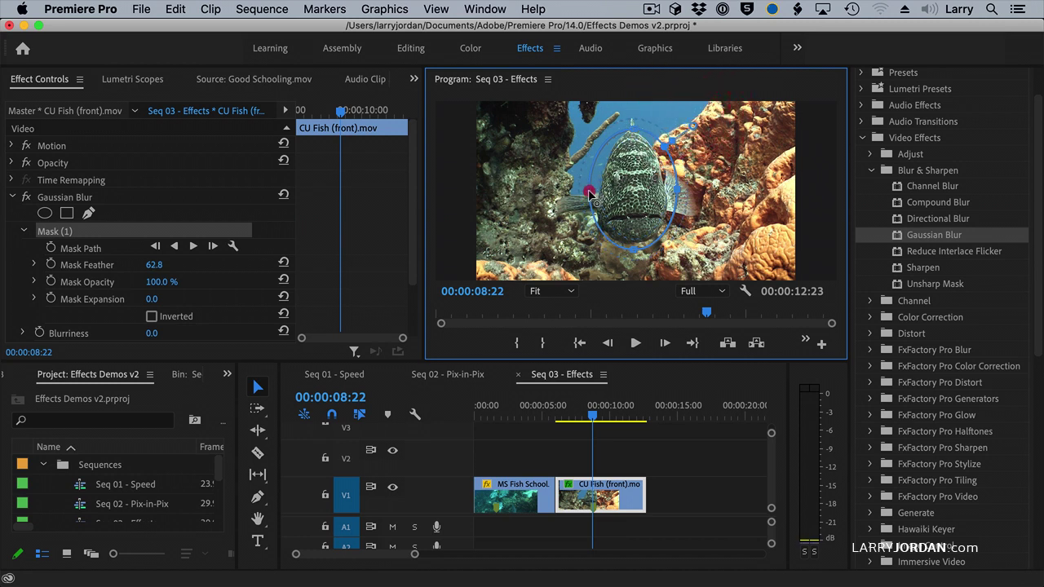
pyautogui.click(588, 191)
pyautogui.moveTo(679, 193); pyautogui.dragTo(681, 202)
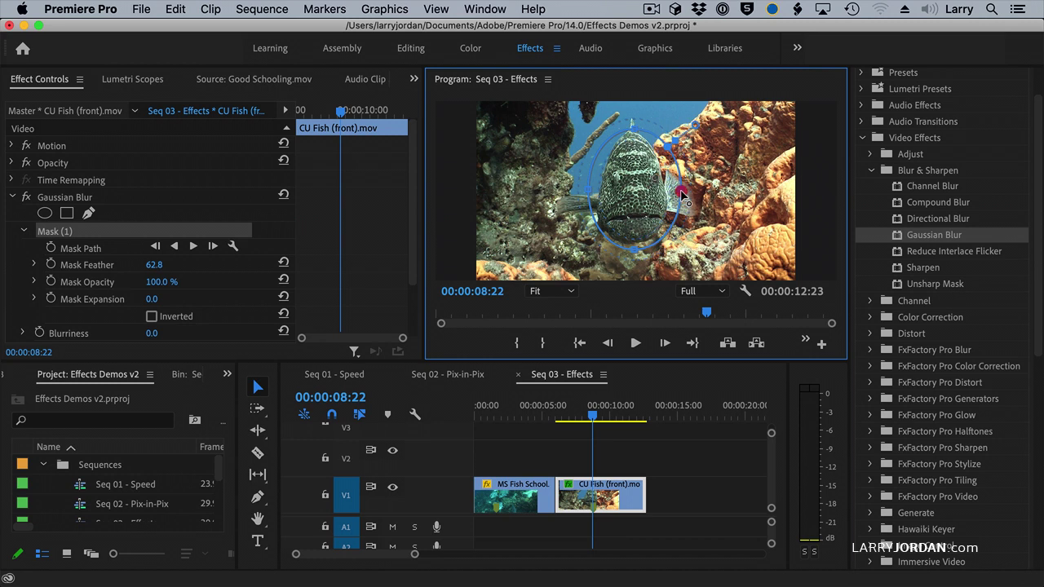
pyautogui.click(628, 219)
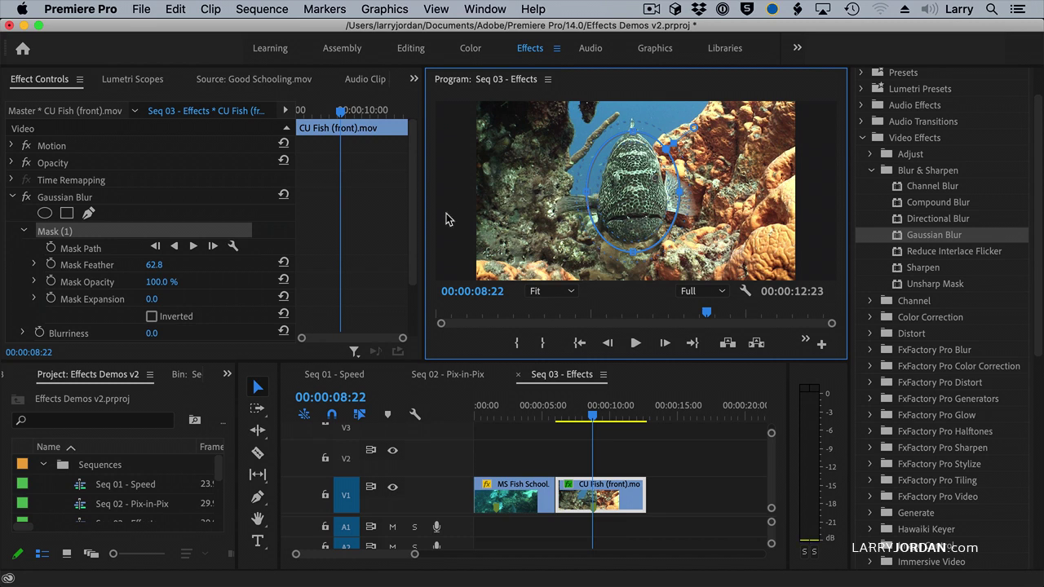
# - Scroll Effect Controls and drag the Gaussian Blur's Blurriness to 20.7
pyautogui.moveTo(412, 251); pyautogui.dragTo(412, 292)
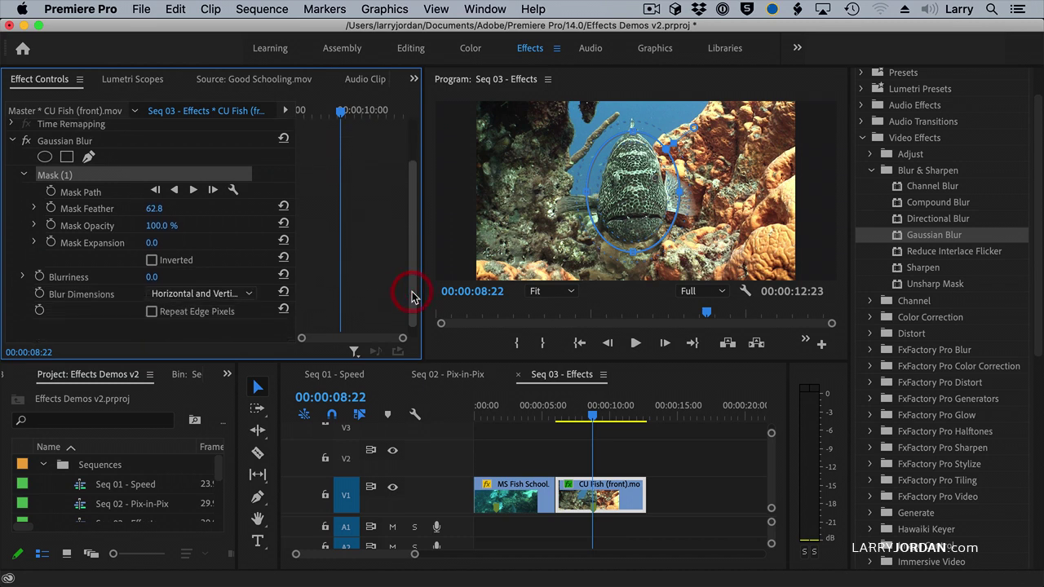
pyautogui.click(22, 278)
pyautogui.moveTo(28, 307); pyautogui.dragTo(129, 309)
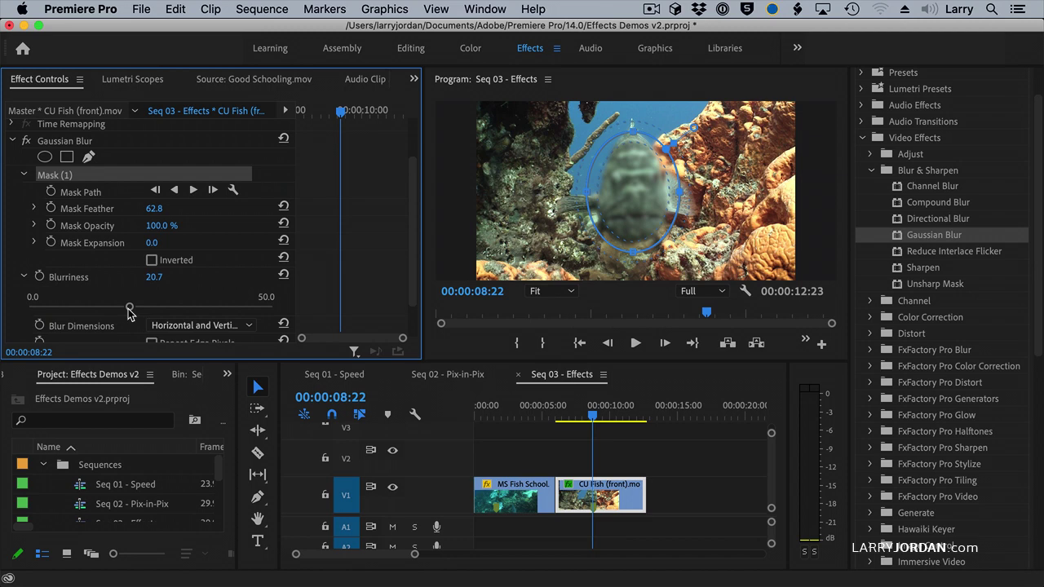
# - Check Inverted on Mask (1) and scrub the timeline to see the fish stay sharp
pyautogui.click(152, 260)
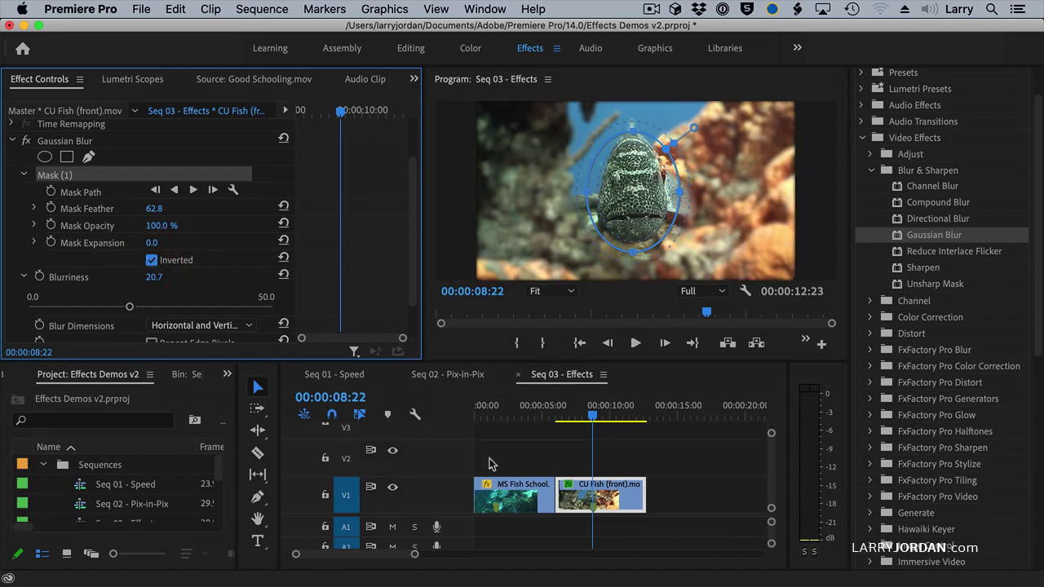
pyautogui.click(586, 420)
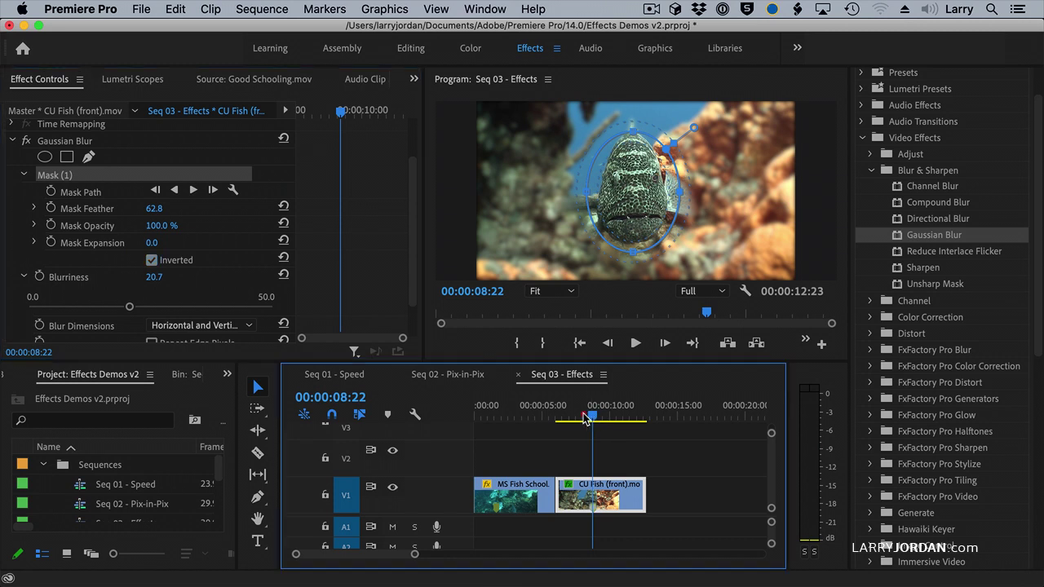
pyautogui.moveTo(586, 421); pyautogui.dragTo(592, 418)
pyautogui.moveTo(593, 420)
pyautogui.mouseDown()
pyautogui.moveTo(582, 418)
pyautogui.moveTo(609, 415)
pyautogui.moveTo(581, 414)
pyautogui.moveTo(595, 415)
pyautogui.mouseUp()
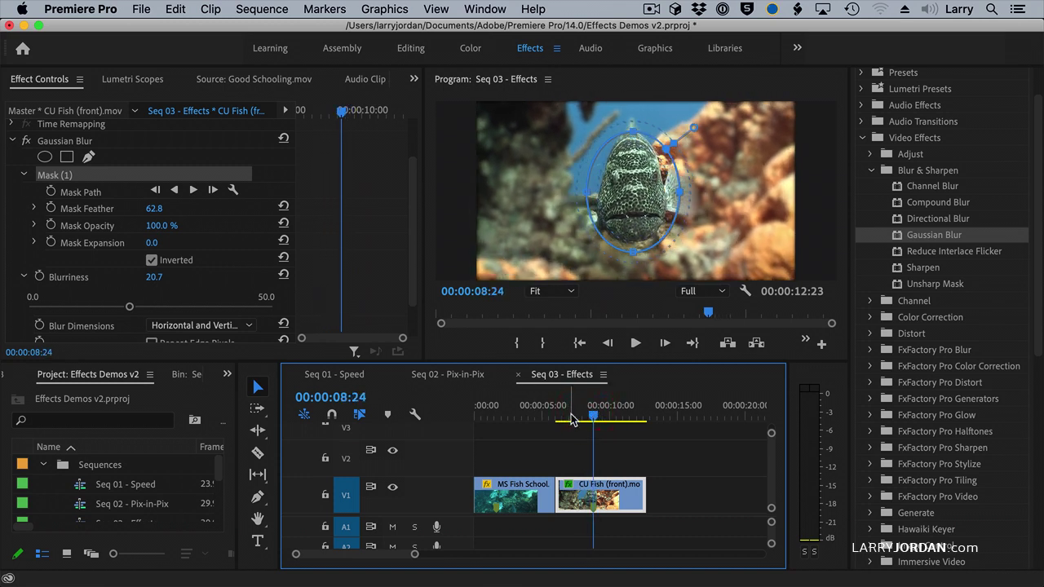
# - Replay the clip from around 7 seconds several times to review the blurred background
pyautogui.click(571, 412)
pyautogui.press('space')
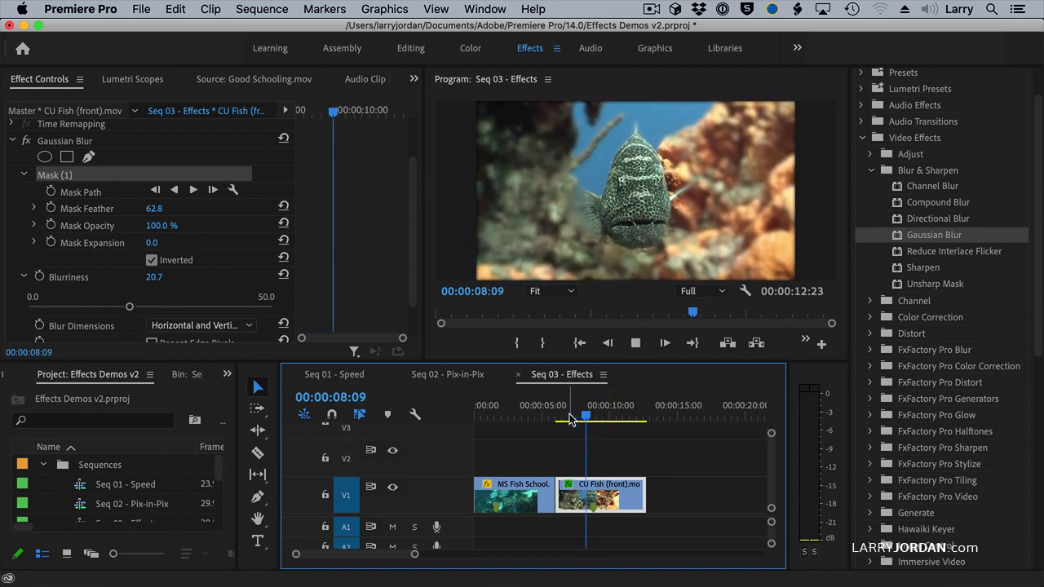
pyautogui.press('space')
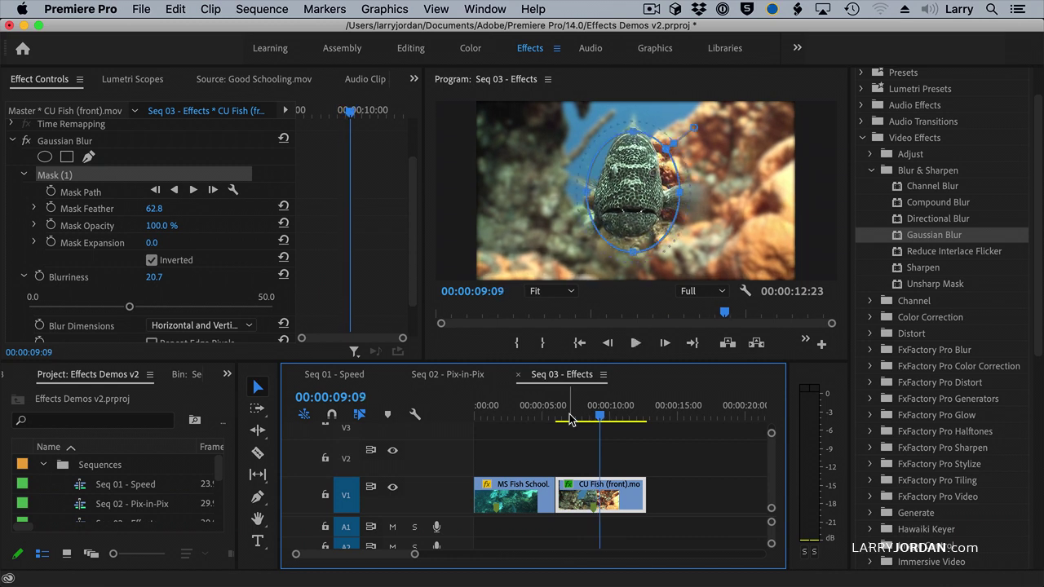
pyautogui.click(571, 416)
pyautogui.press('space')
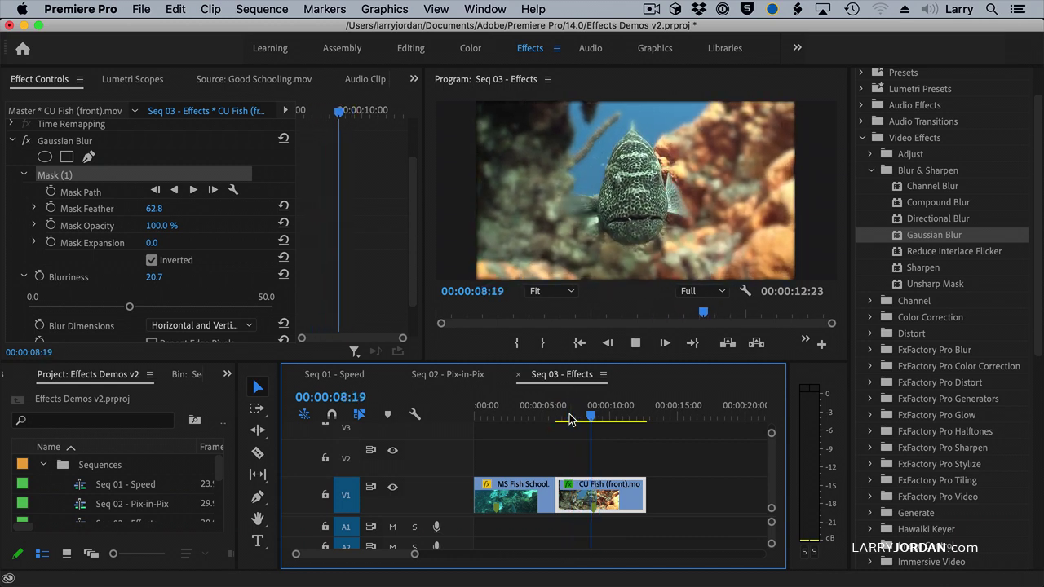
pyautogui.click(571, 416)
pyautogui.press('space')
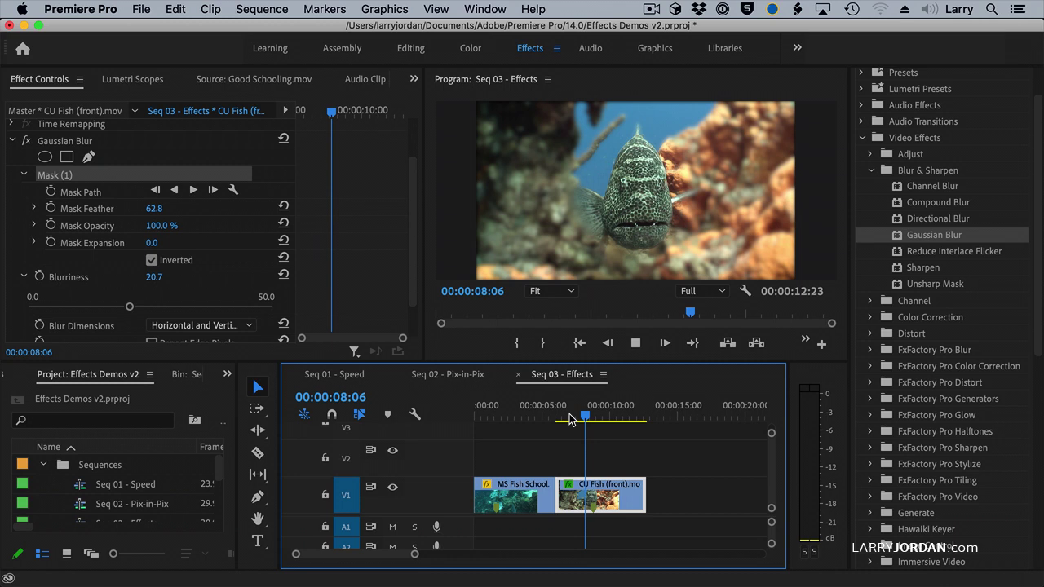
pyautogui.click(570, 417)
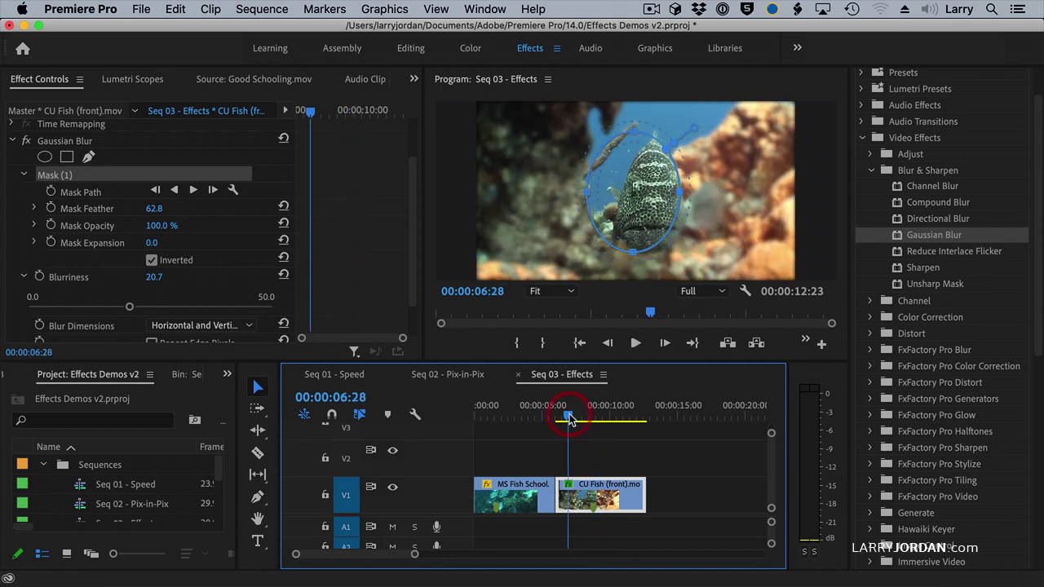
pyautogui.press('space')
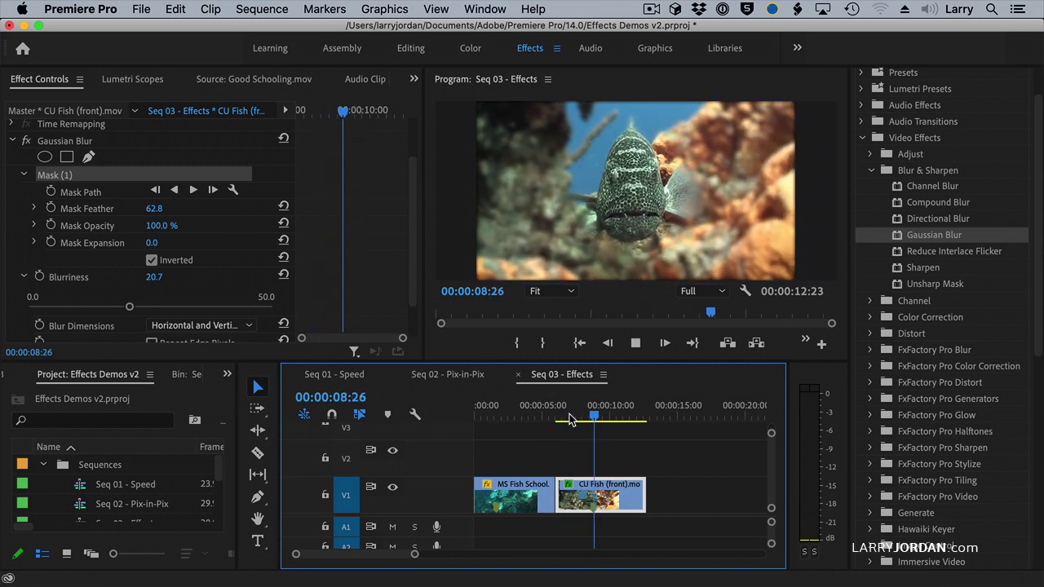
pyautogui.press('space')
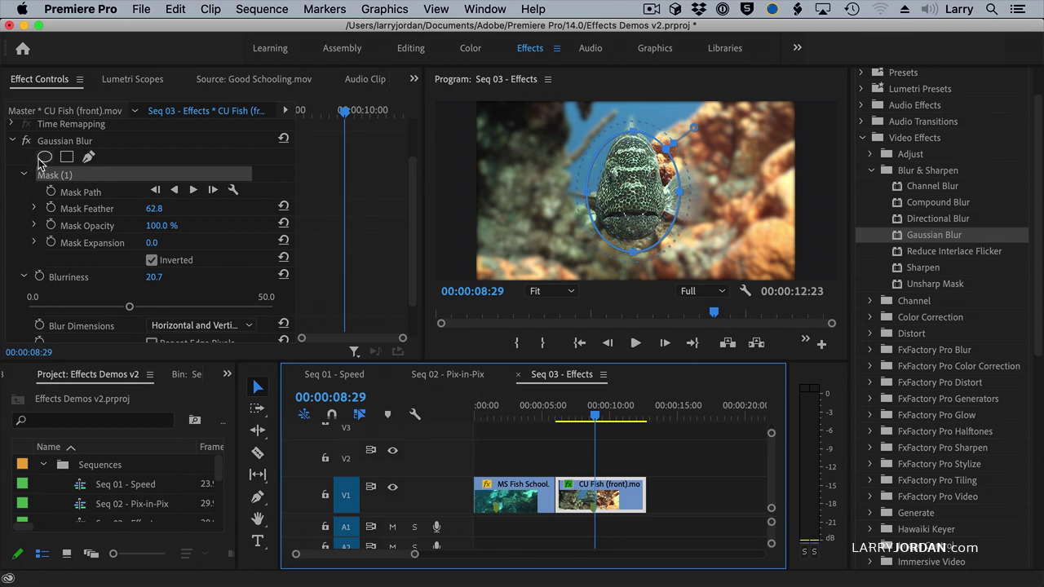
# - Delete the oval Mask (1) and add a rectangular mask, pulling its bottom corners down
pyautogui.click(80, 176)
pyautogui.press('Delete')
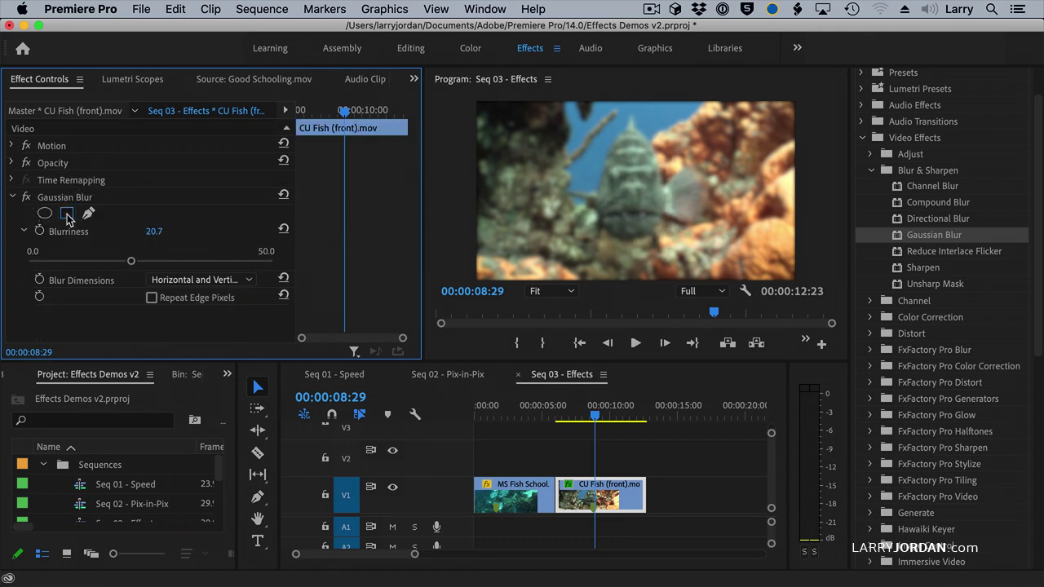
pyautogui.click(67, 214)
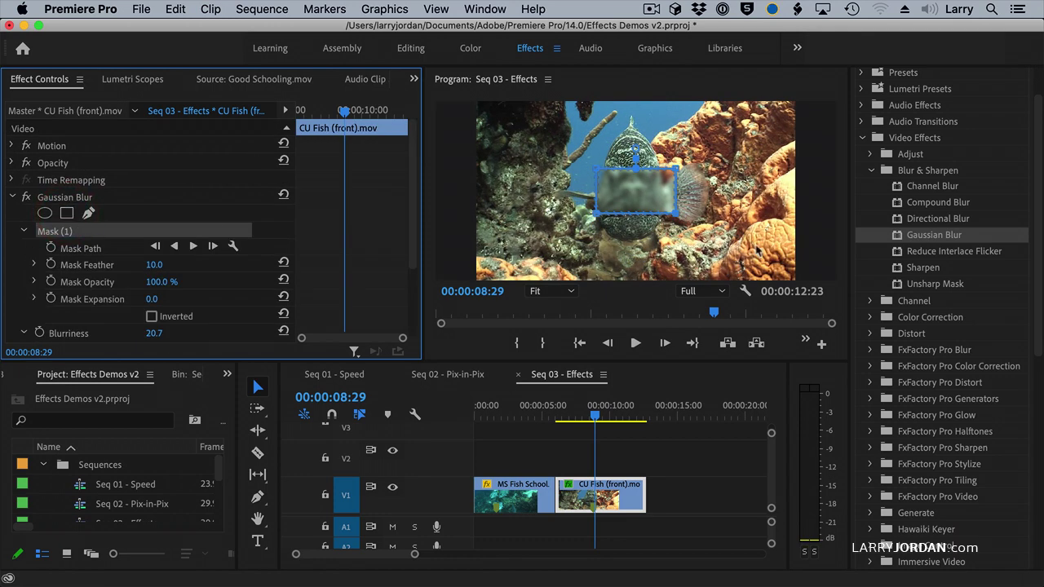
pyautogui.moveTo(677, 214); pyautogui.dragTo(681, 235)
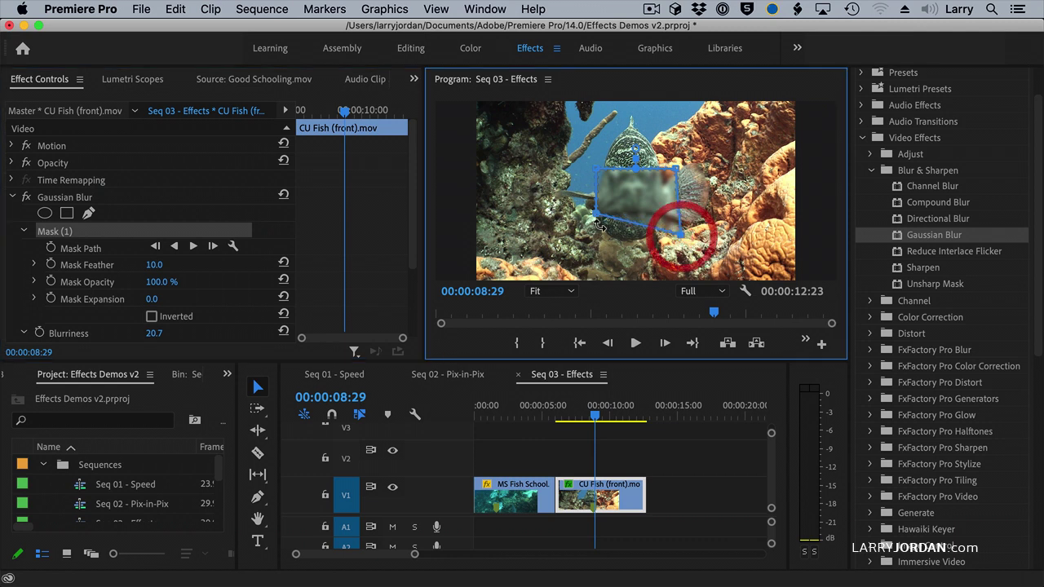
pyautogui.moveTo(597, 214); pyautogui.dragTo(596, 242)
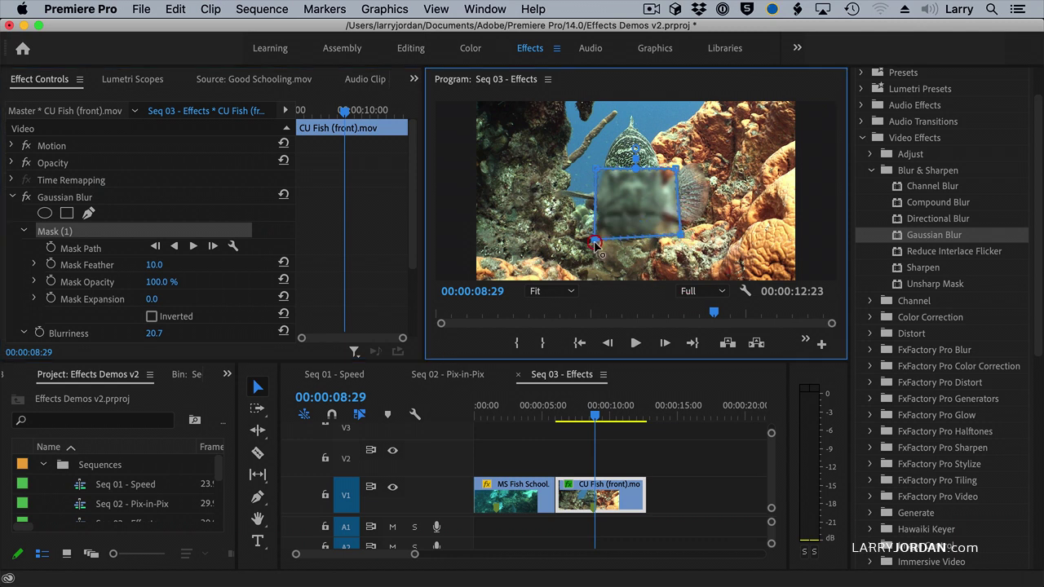
# - Delete the rectangular mask and reset Blurriness to 0.0
pyautogui.click(118, 232)
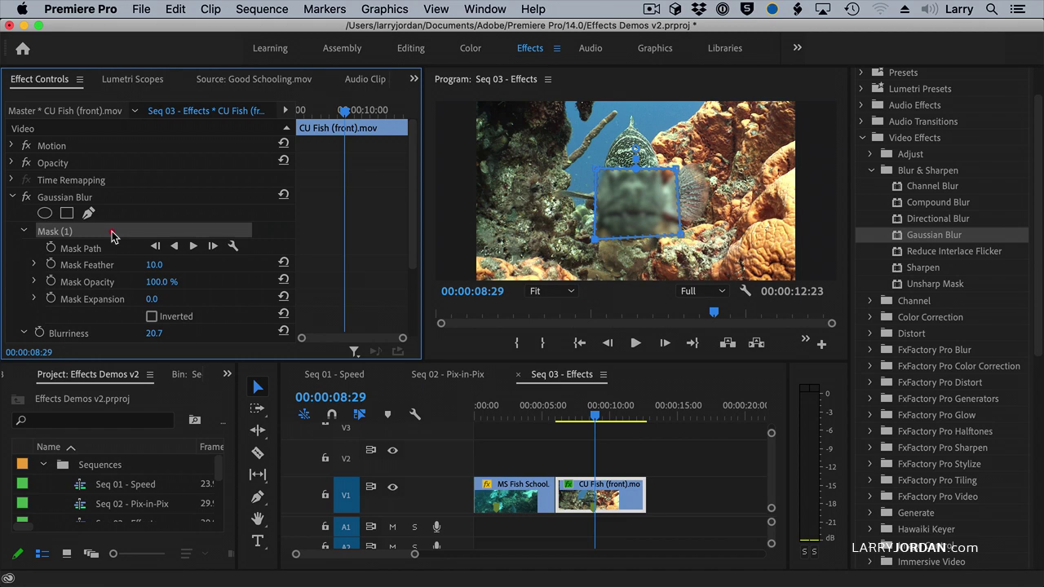
pyautogui.press('Delete')
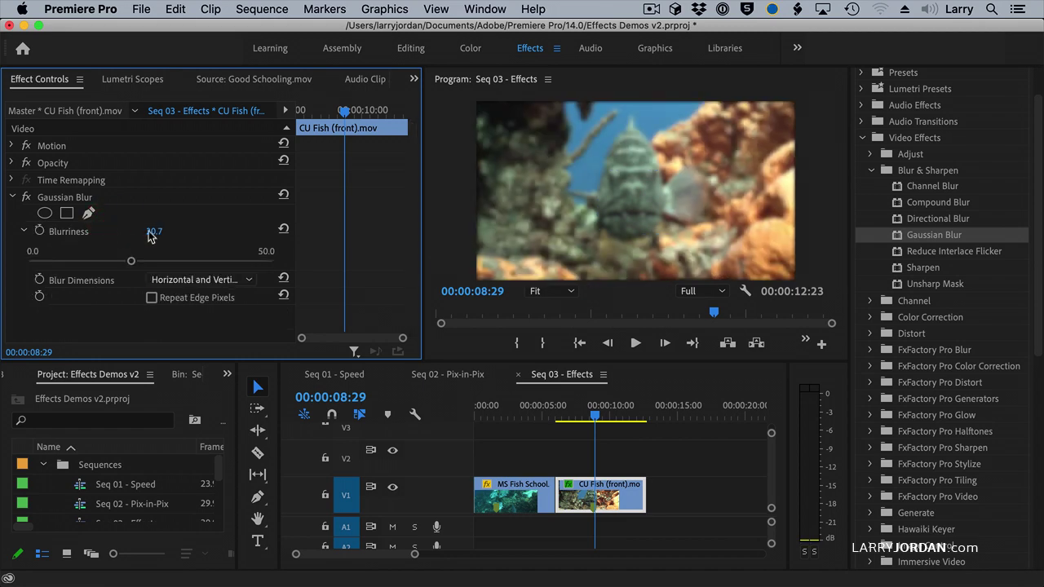
pyautogui.click(284, 230)
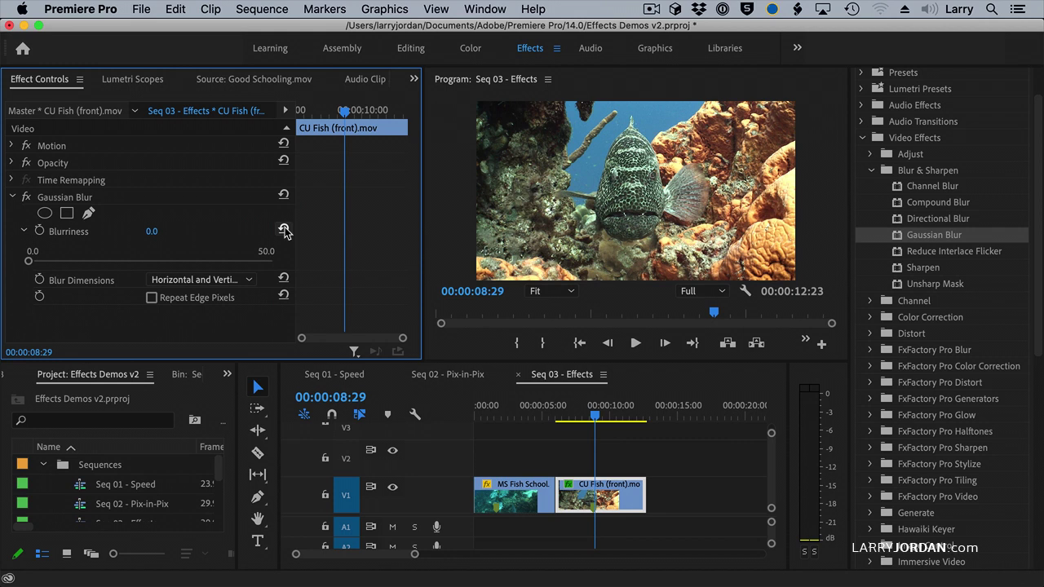
pyautogui.click(113, 203)
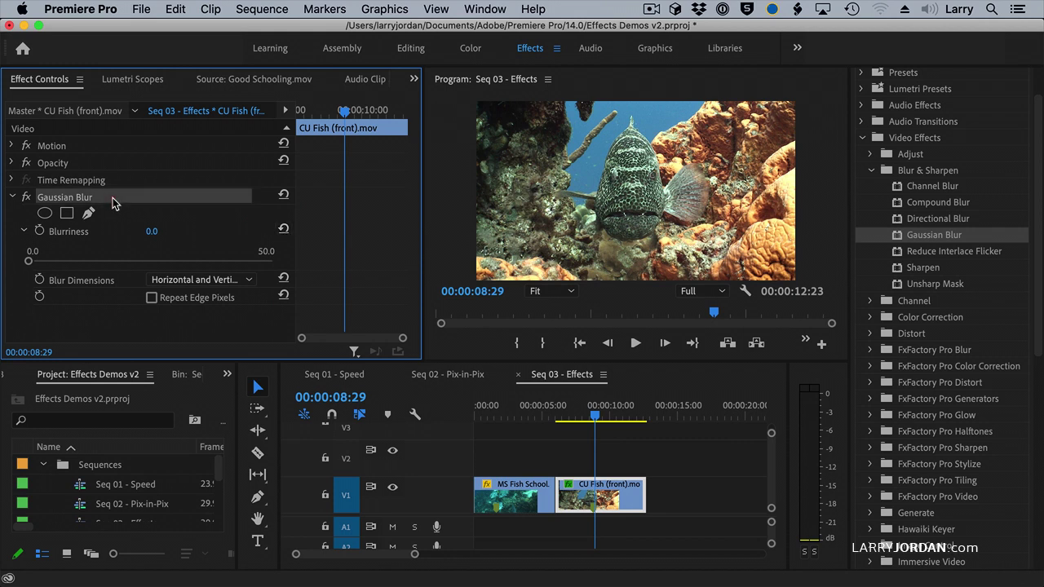